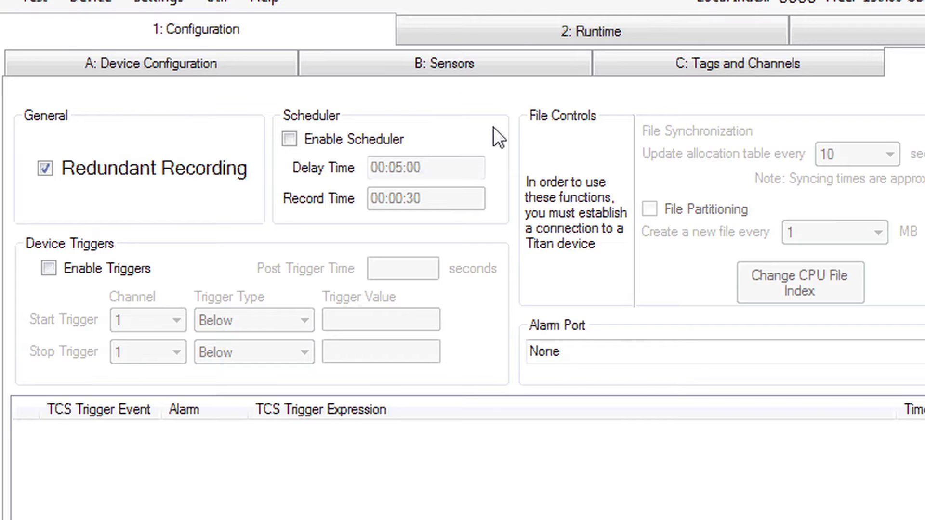
Enable the scheduler with a delay time of 00:08:00 and a record time of 00:00:45.
click(289, 140)
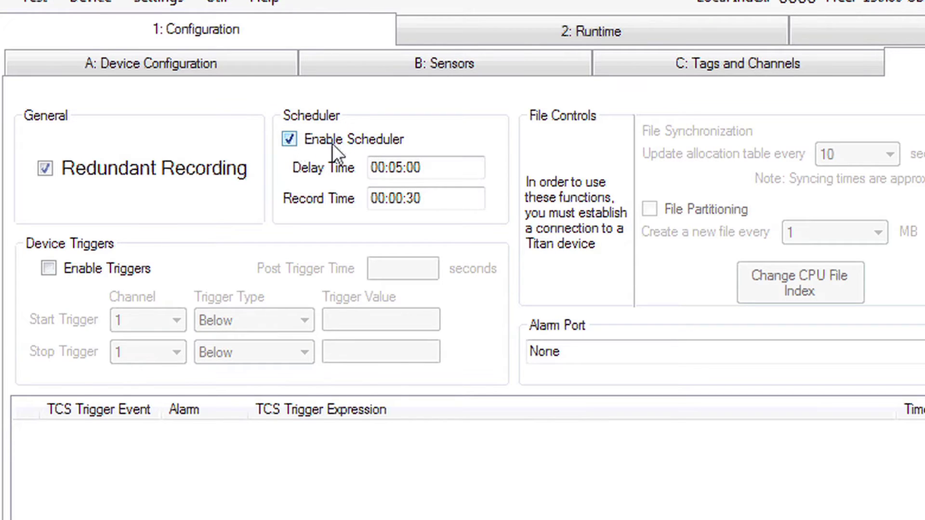
click(399, 167)
text(5)
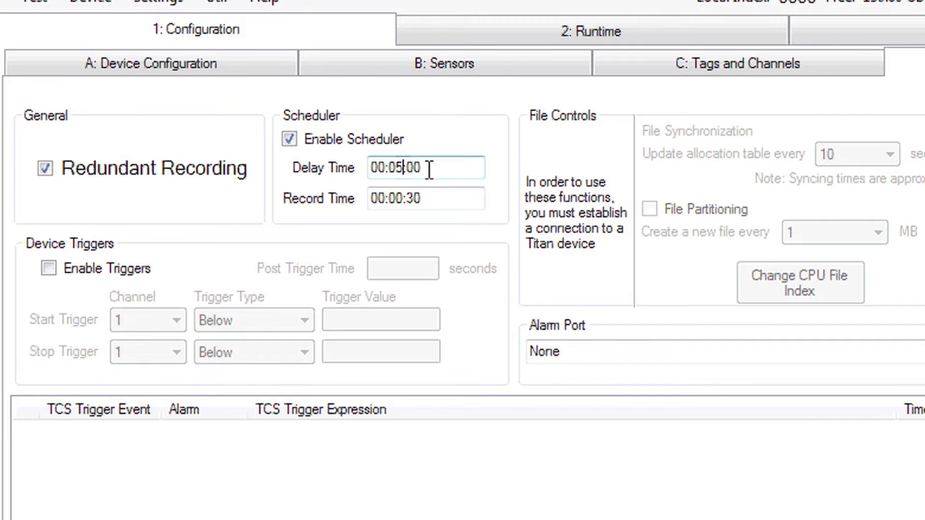
key(BackSpace)
text(8)
click(417, 199)
key(BackSpace)
key(BackSpace)
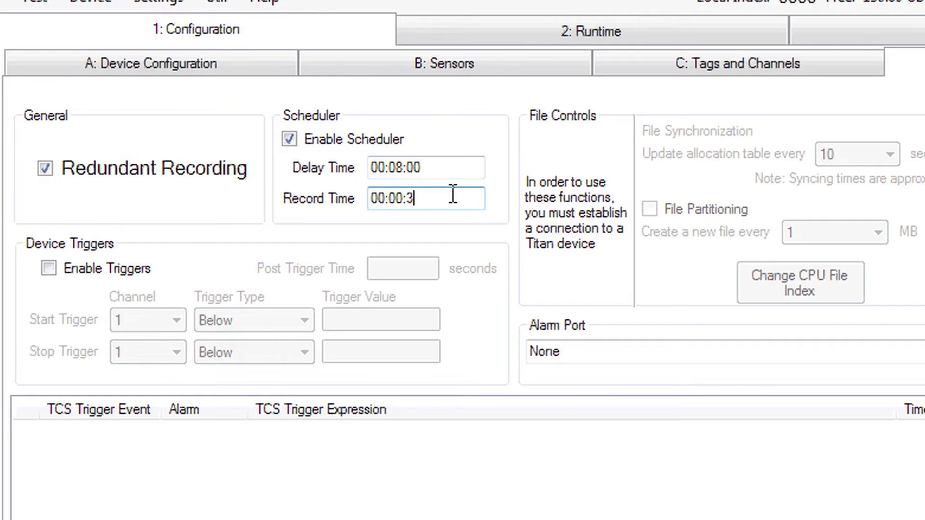
text(45)
key(ctrl+a)
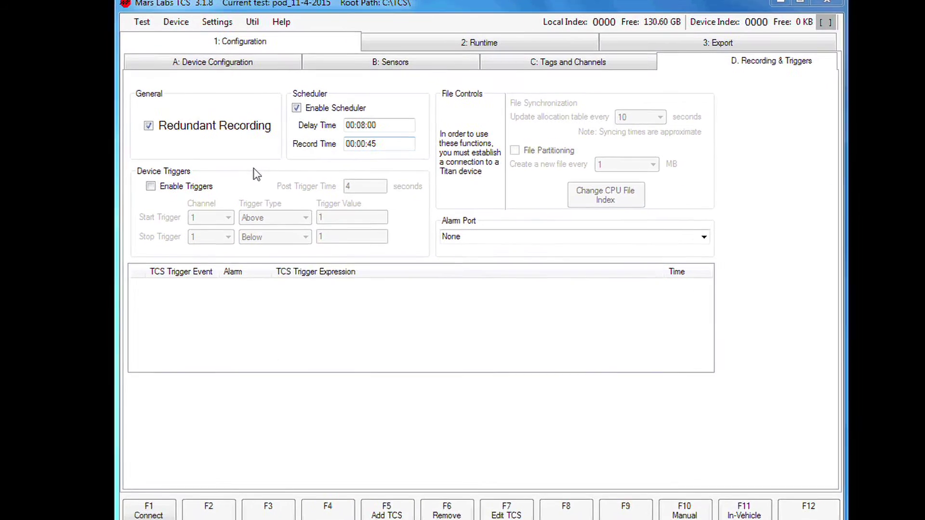
Enable device triggers and set the start trigger to channel 2 with a trigger value of 2.
click(154, 203)
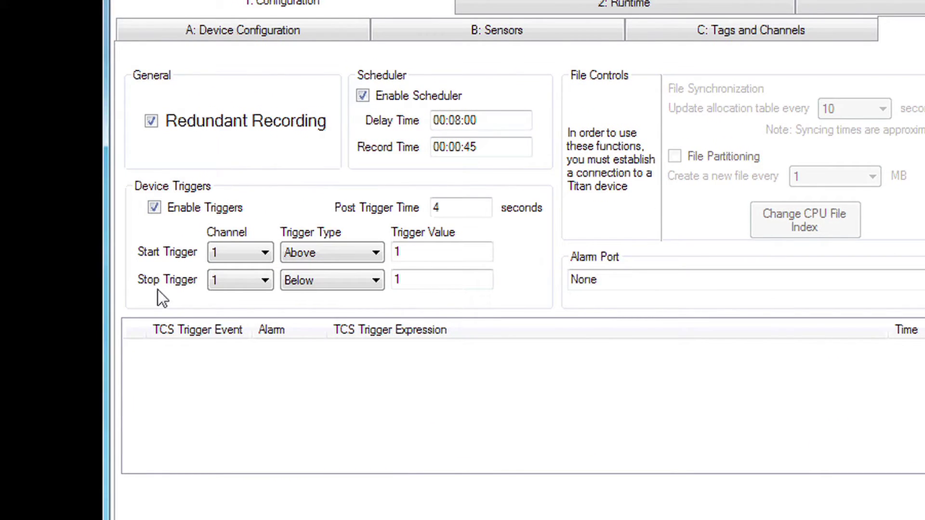
click(255, 253)
click(233, 287)
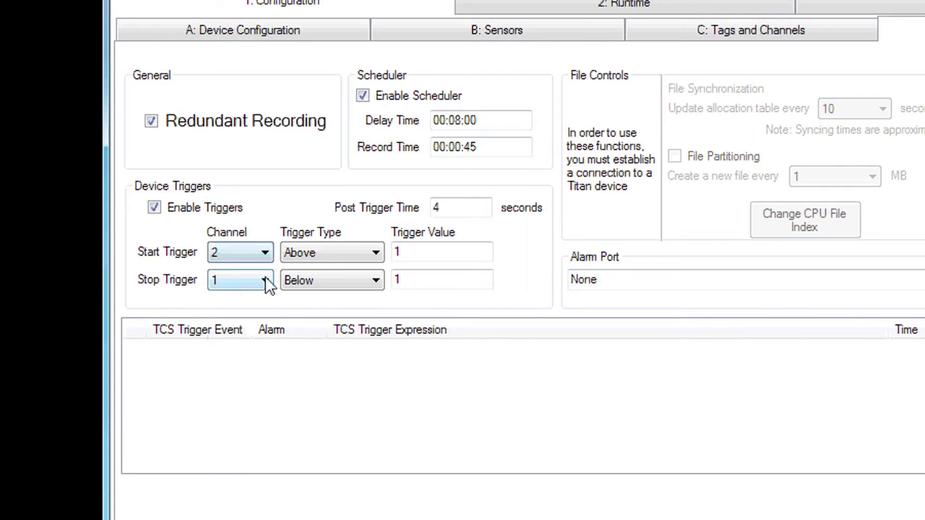
click(410, 252)
key(BackSpace)
text(2)
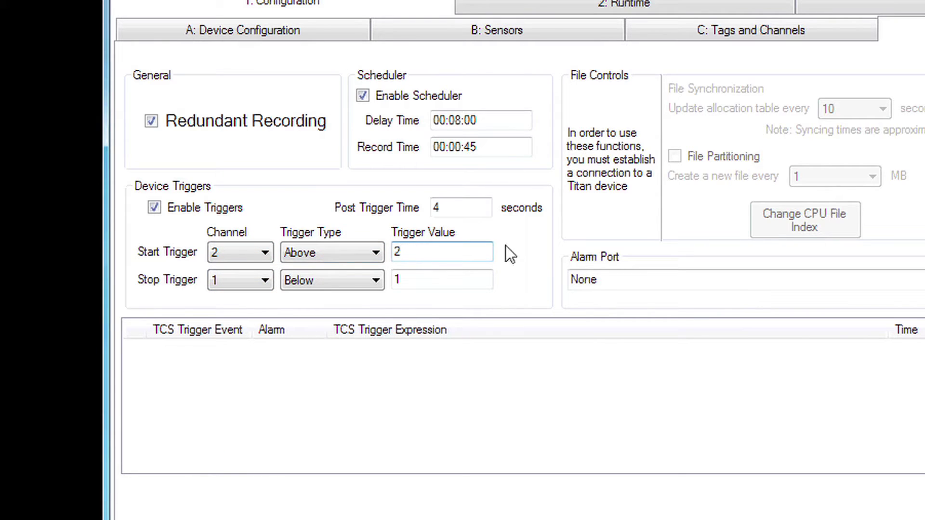
Set the post trigger time of the device triggers to 5 seconds.
click(479, 207)
key(BackSpace)
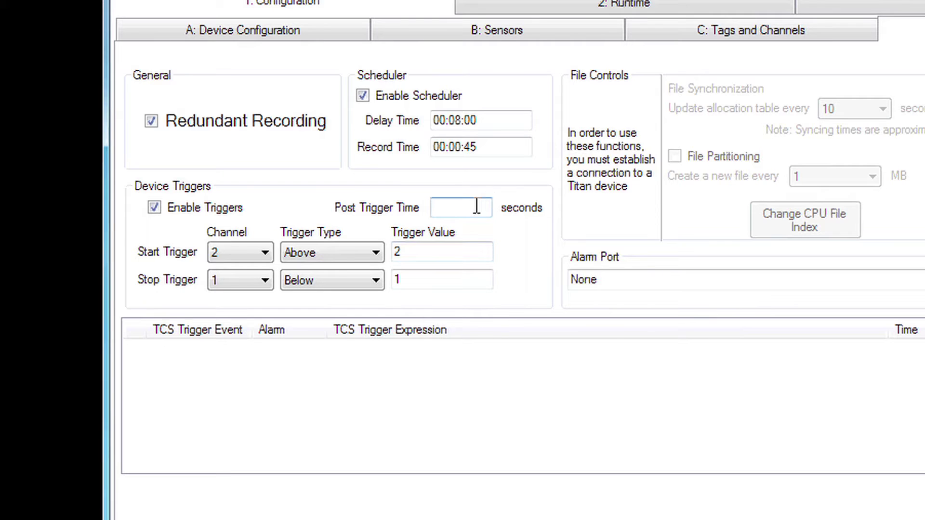
text(5)
key(Return)
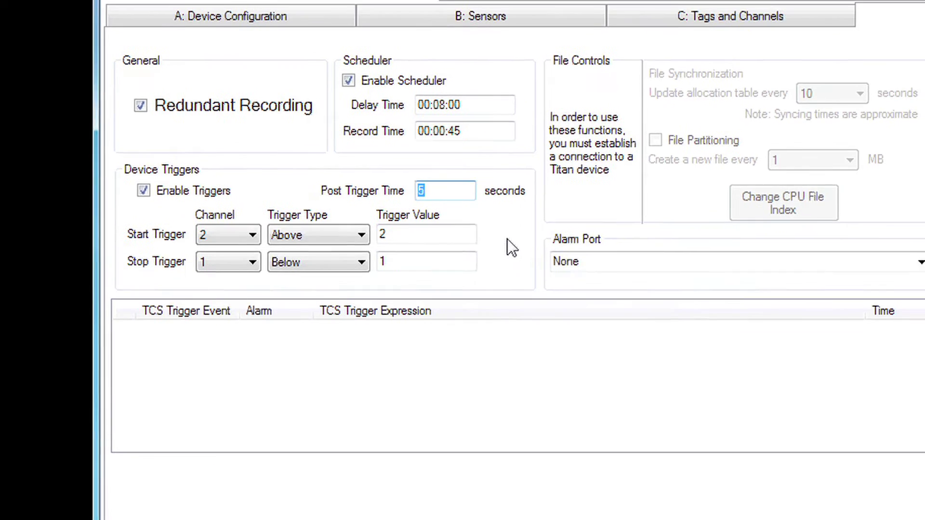
Add a TCS trigger with the expression Chan_01 +Chan_02 =5.
click(393, 502)
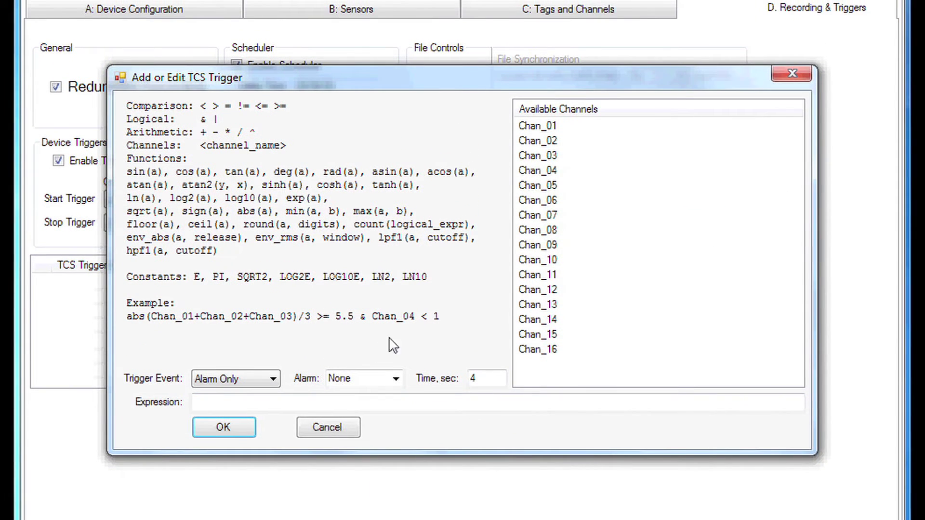
double_click(561, 127)
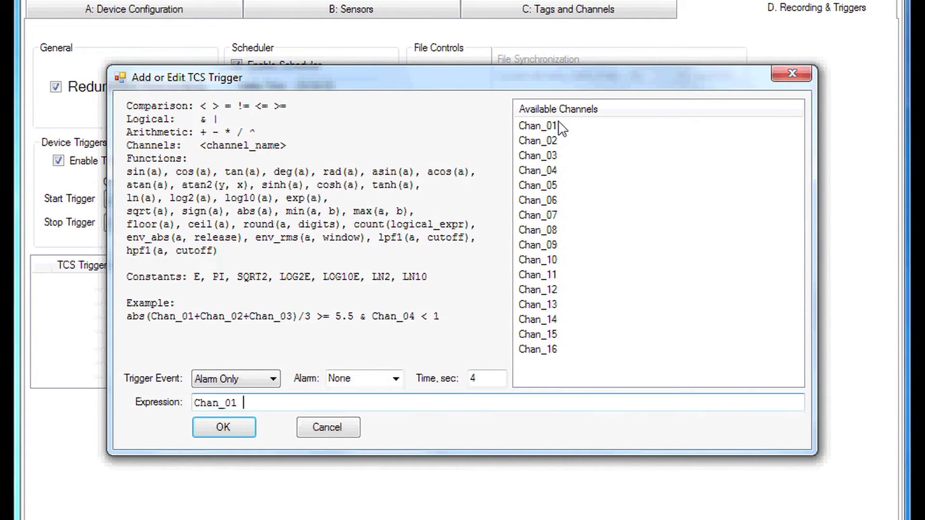
text(+)
double_click(551, 142)
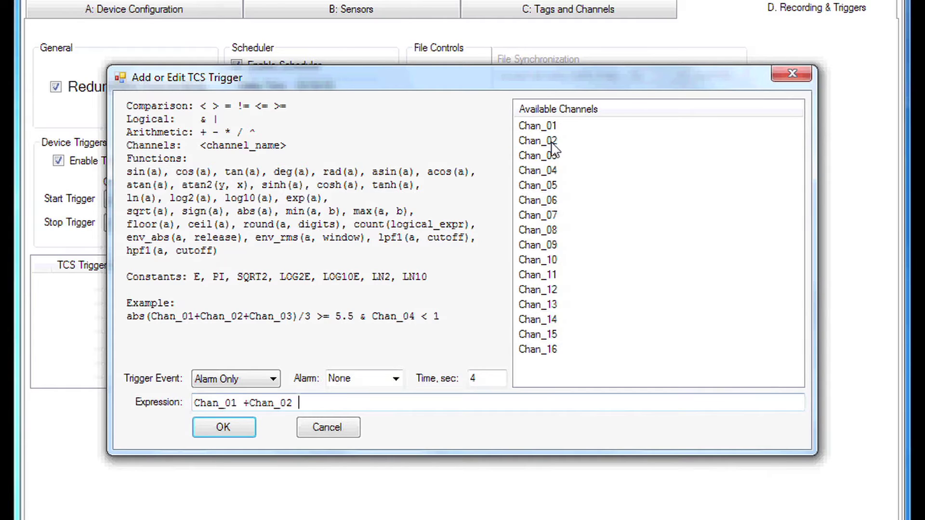
text(=5)
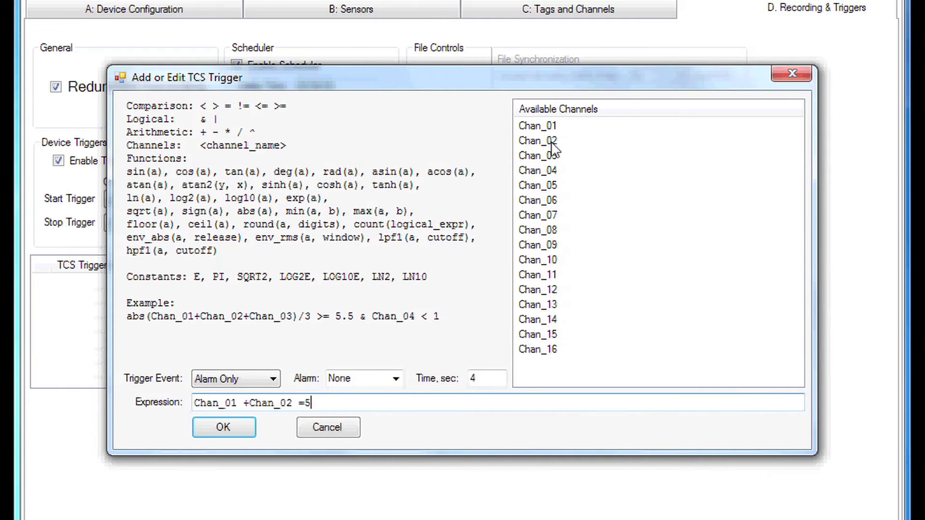
click(239, 430)
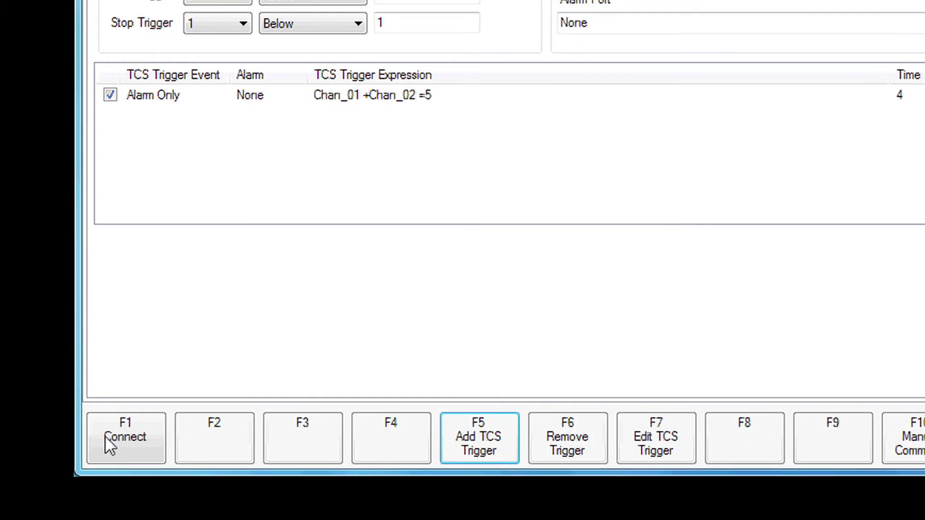
Connect to the Titan device and choose a 10-second allocation table update for file synchronization.
click(102, 439)
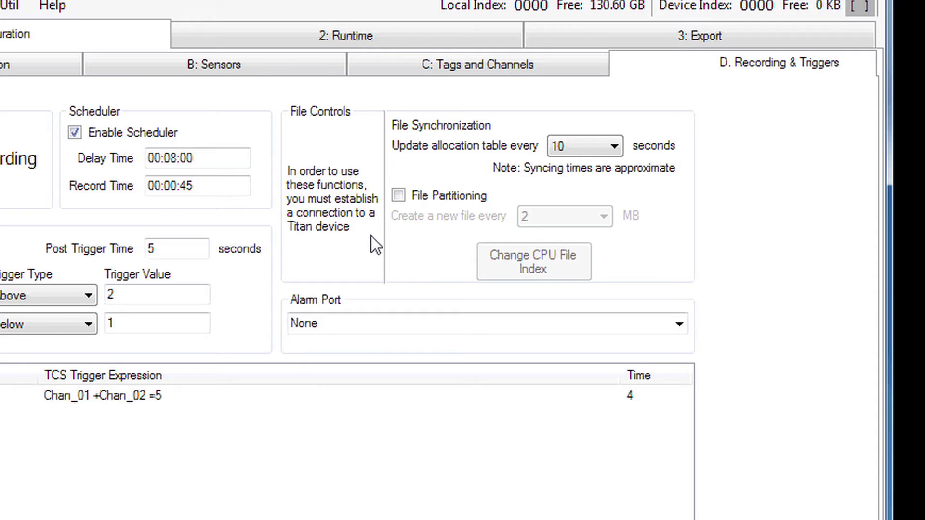
click(613, 146)
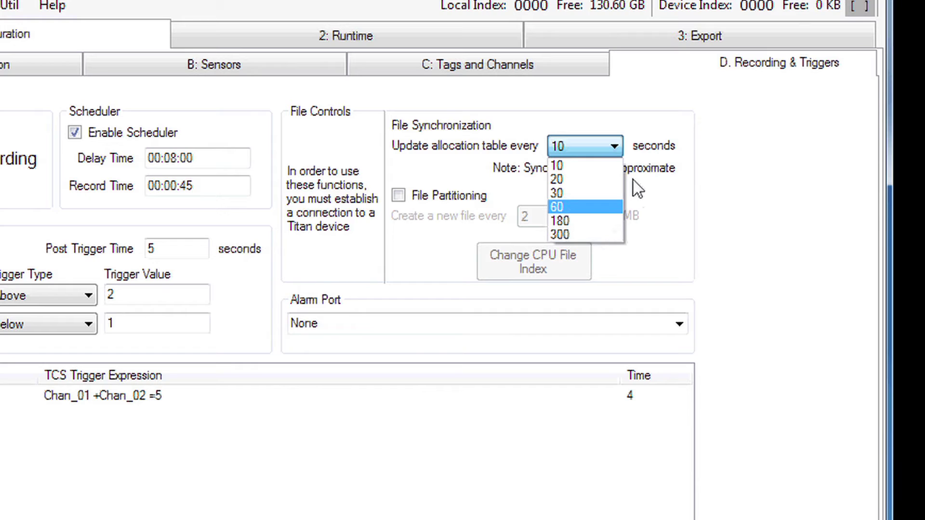
click(574, 164)
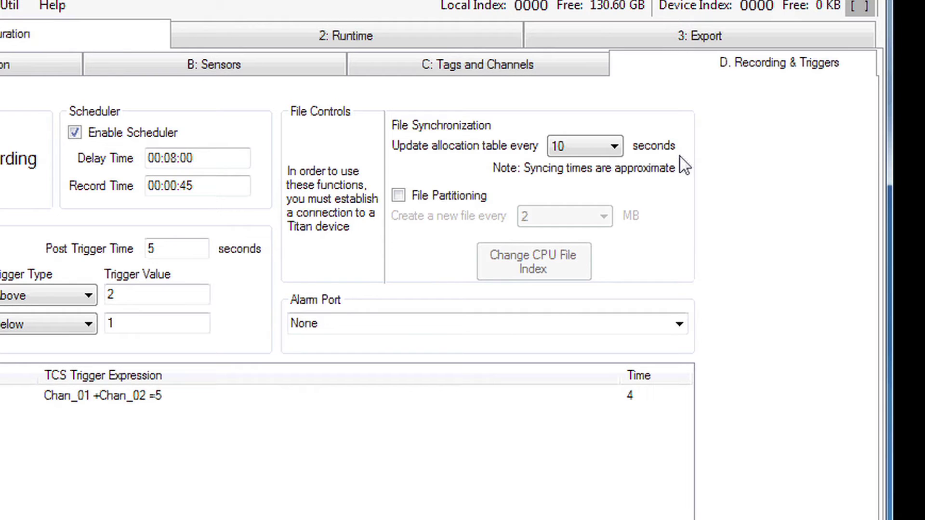
Enable file partitioning so that a new file is created every 2 MB.
click(399, 198)
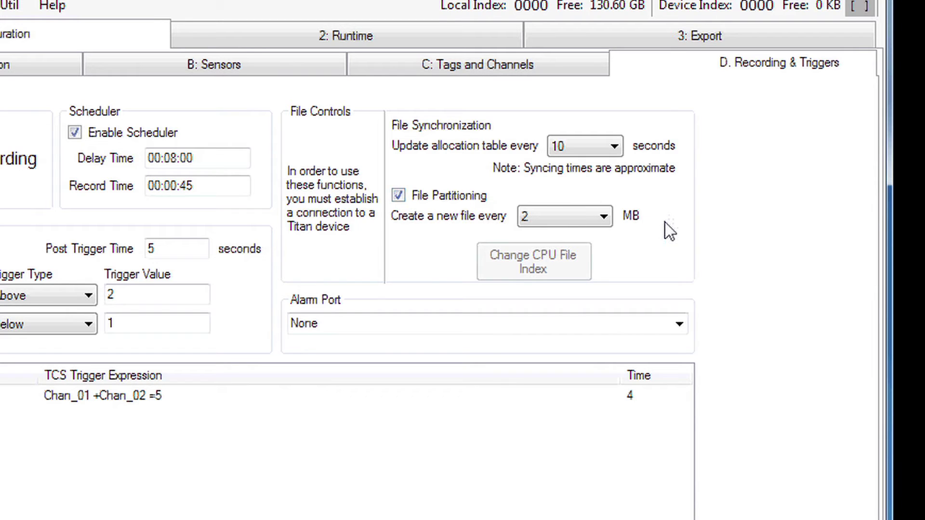
click(603, 219)
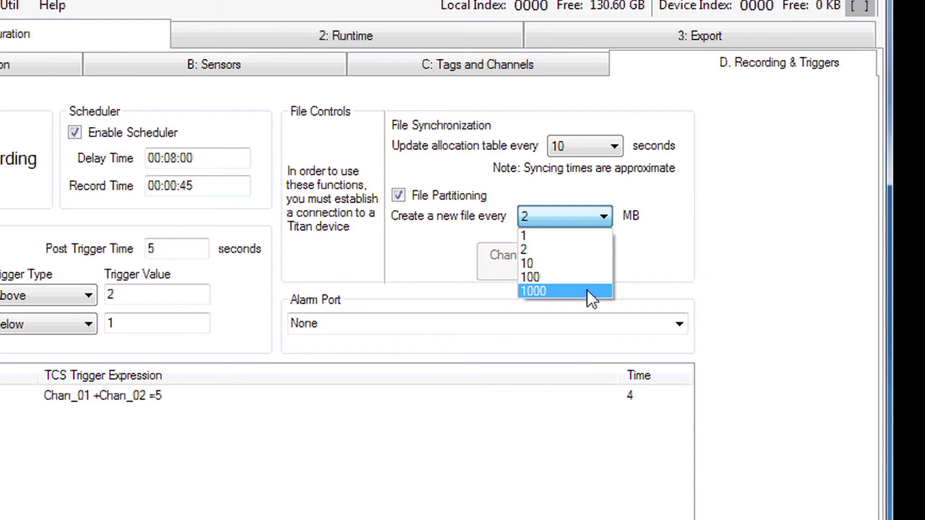
click(585, 253)
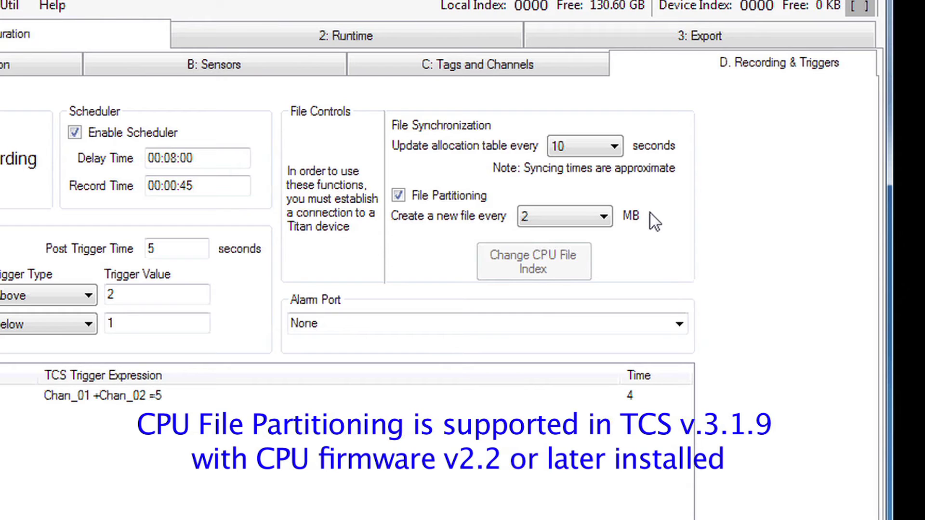
click(403, 196)
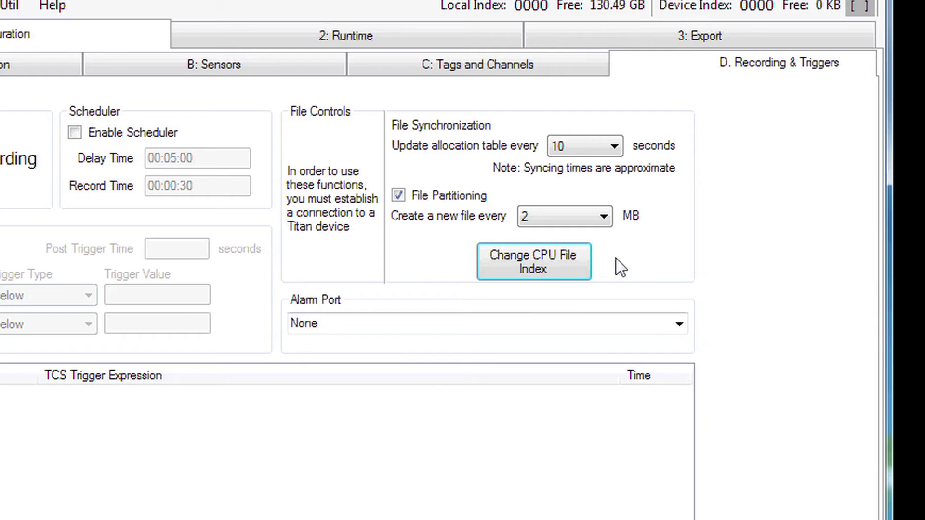
Change the CPU file index to 125.
click(557, 268)
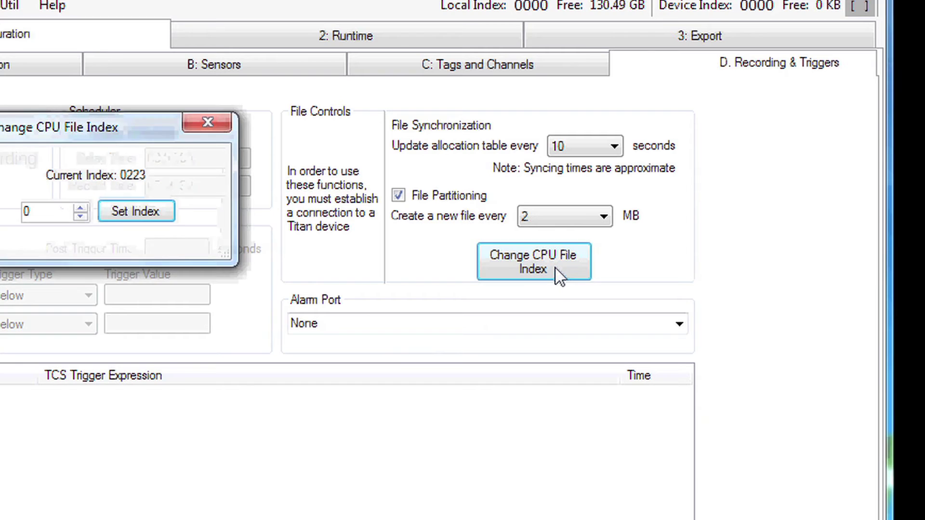
drag(131, 125, 324, 242)
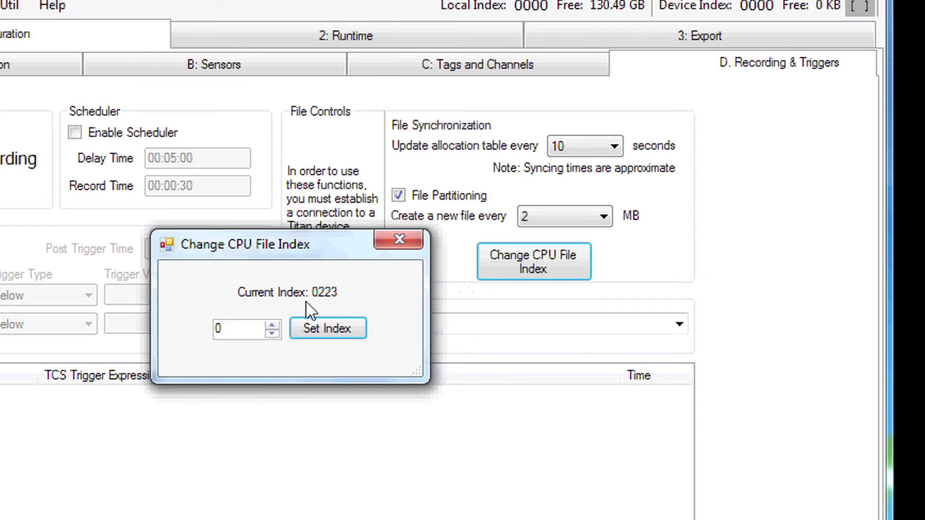
click(271, 325)
click(272, 325)
click(271, 325)
double_click(206, 325)
key(BackSpace)
text(125)
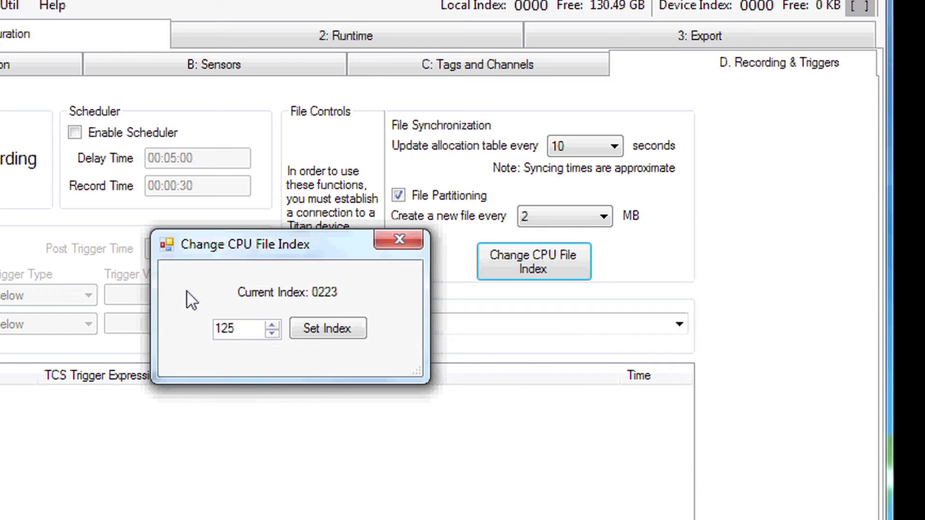
click(309, 331)
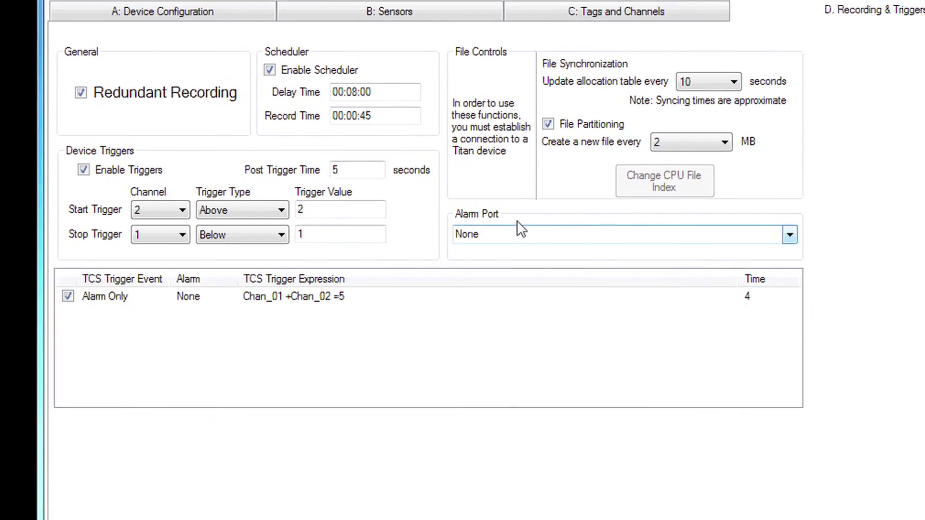
Set the alarm port to USB HS Serial Converter.
click(805, 235)
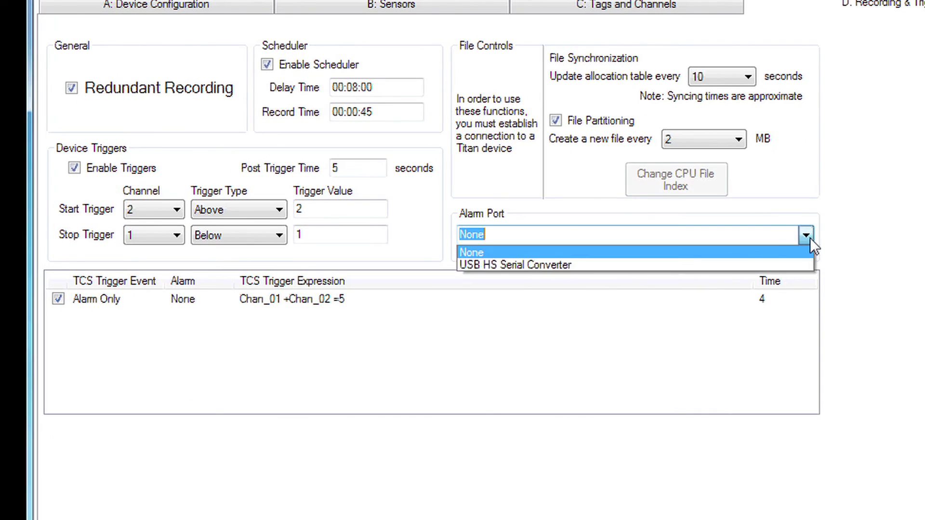
key(Down)
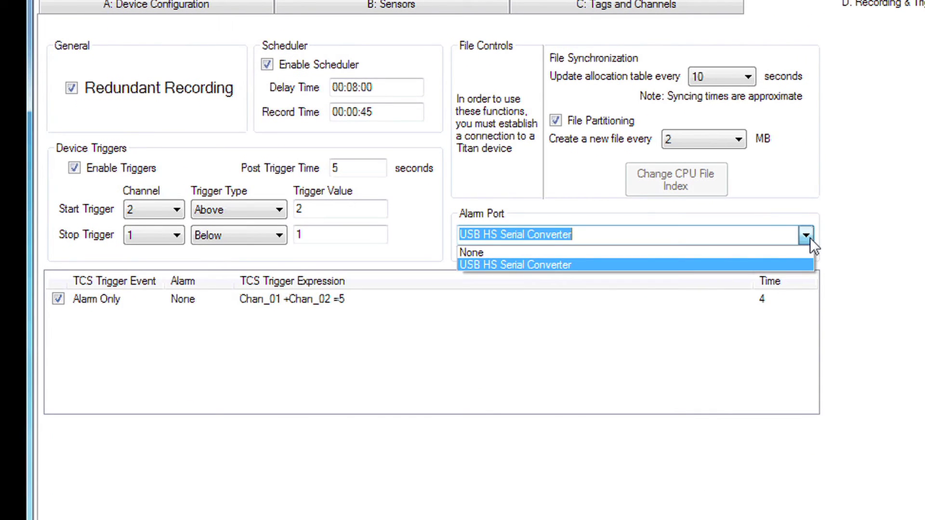
click(769, 266)
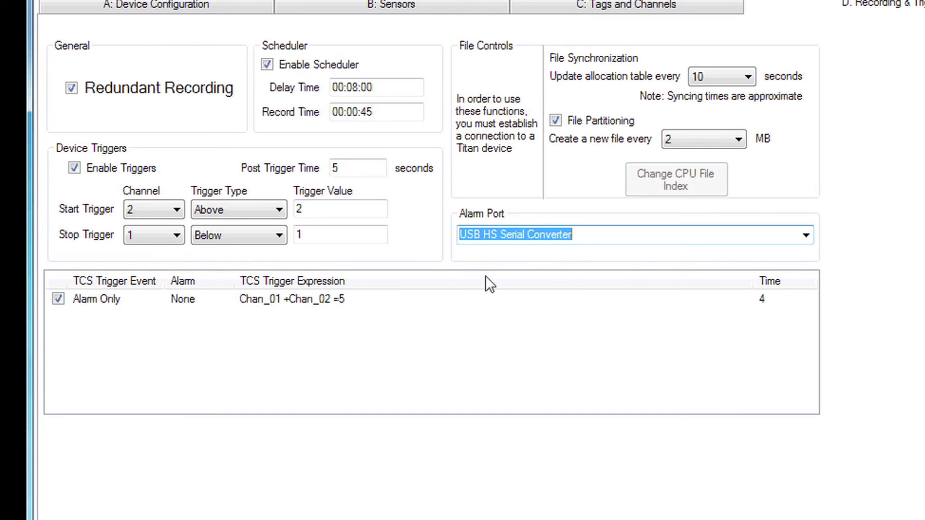
Edit the Chan_01 +Chan_02 =5 TCS trigger so that its alarm is Pin_H.
click(380, 300)
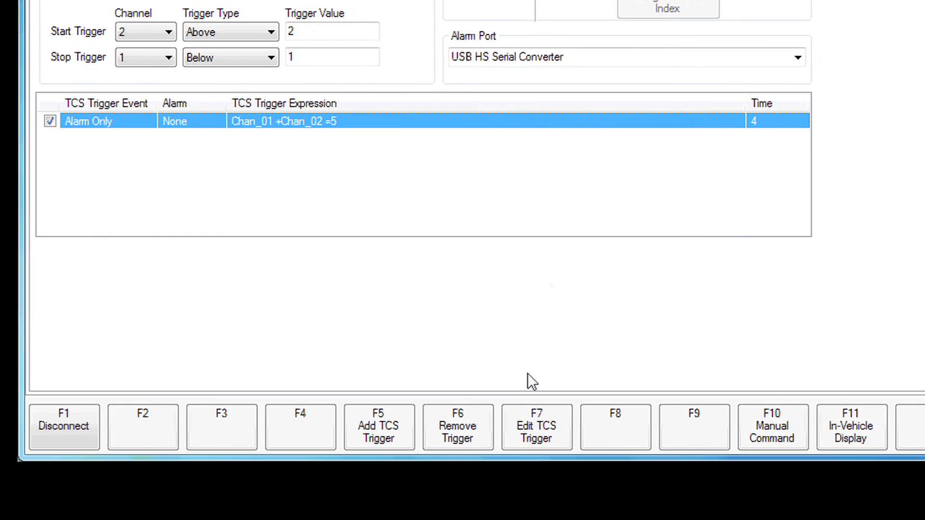
click(533, 434)
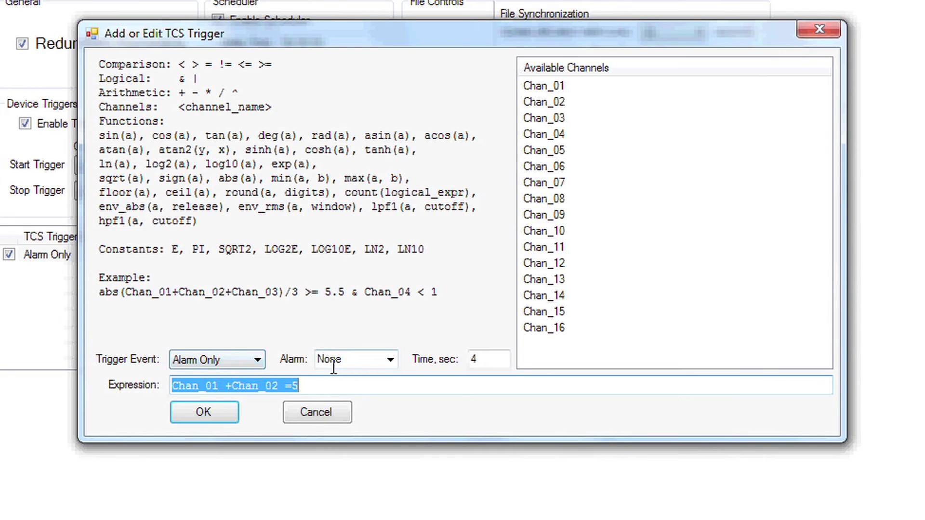
click(392, 360)
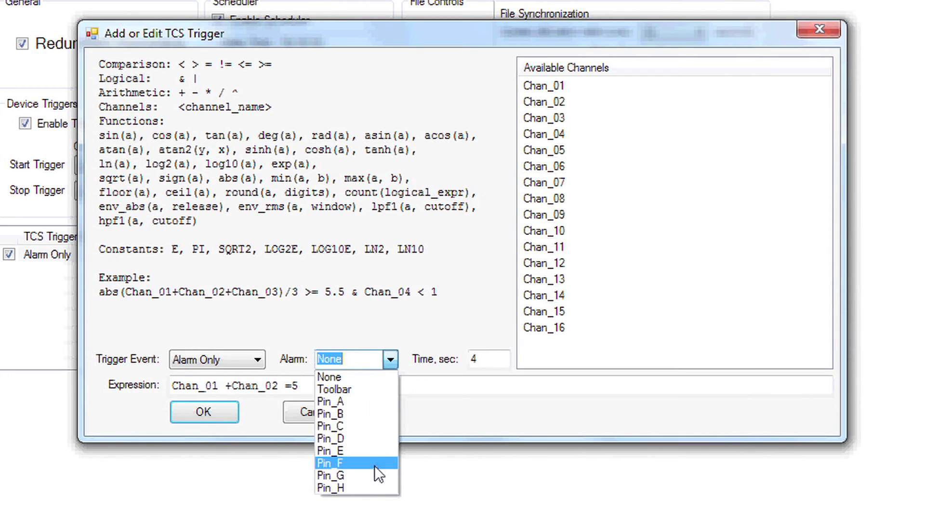
click(369, 486)
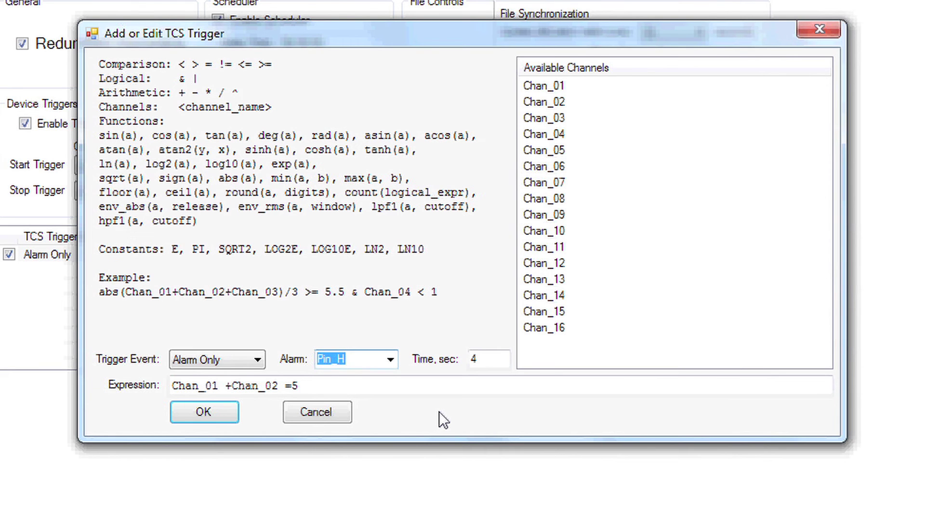
click(221, 410)
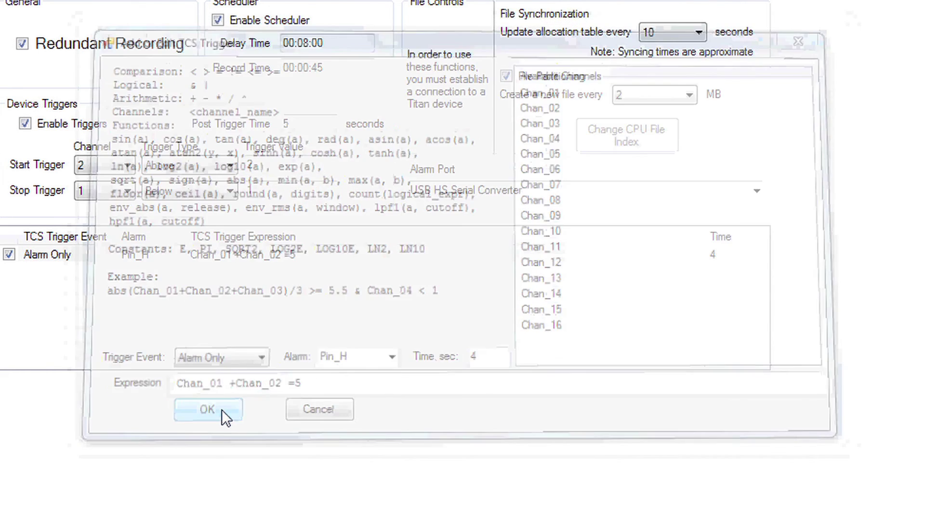